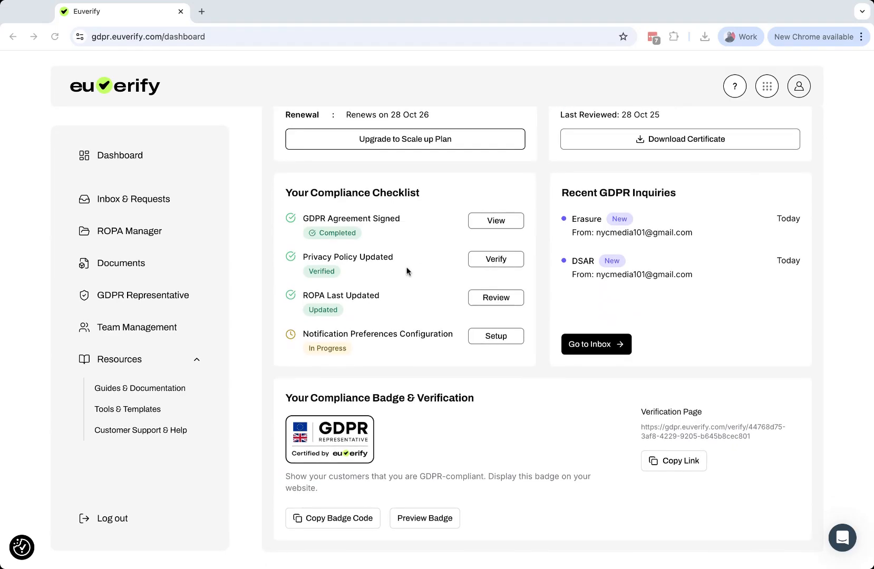
Review the dashboard's company details, plan, representation status, compliance checklist, recent inquiries and compliance badge.
scroll(407, 272, up, 4)
scroll(407, 271, down, 3)
scroll(348, 243, down, 1)
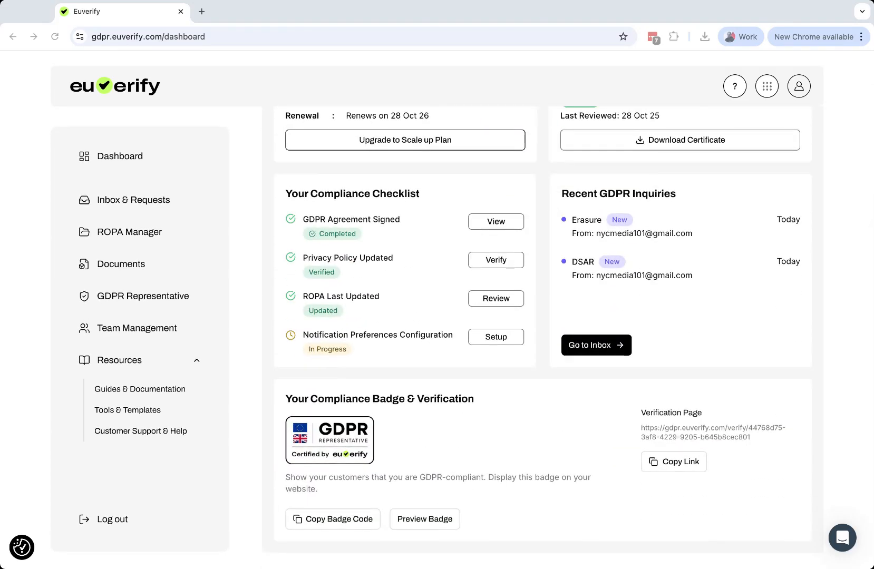
scroll(348, 243, up, 4)
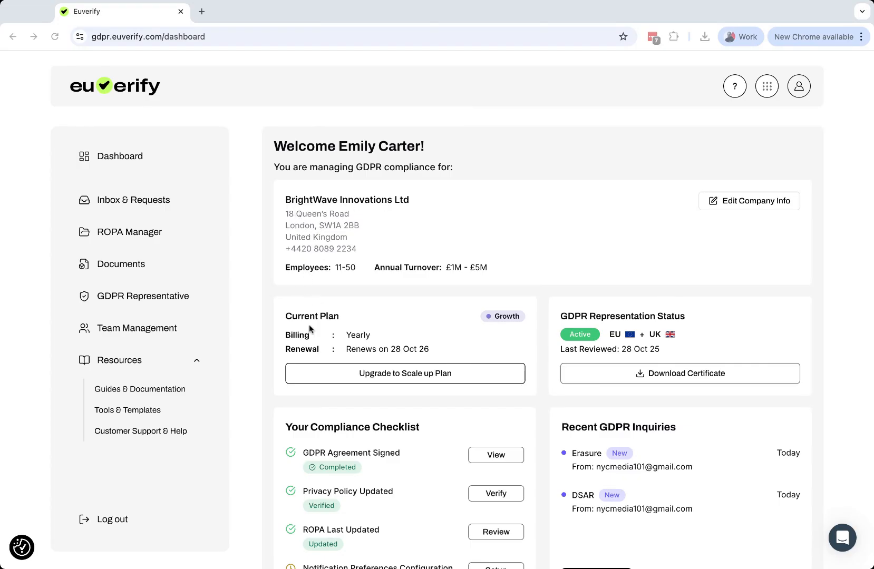
scroll(347, 336, down, 2)
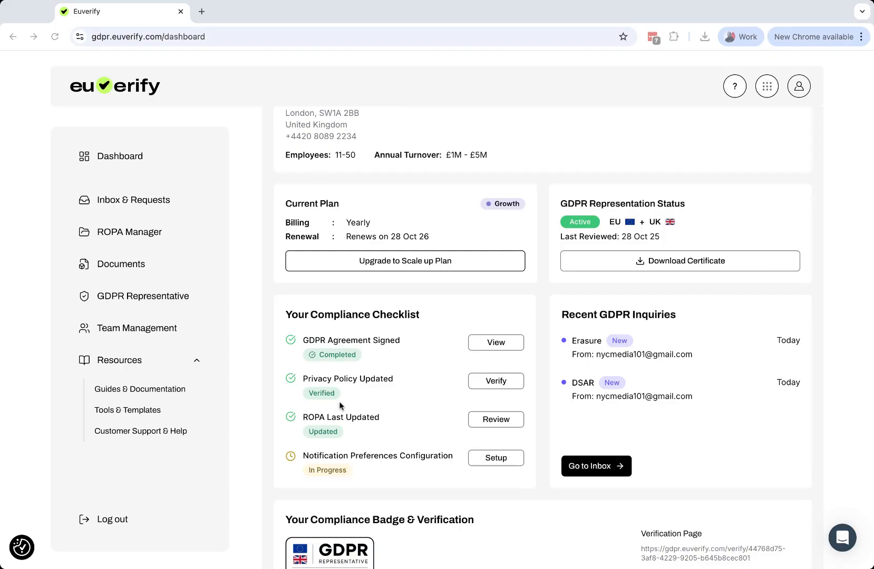
scroll(390, 381, down, 1)
scroll(390, 381, up, 2)
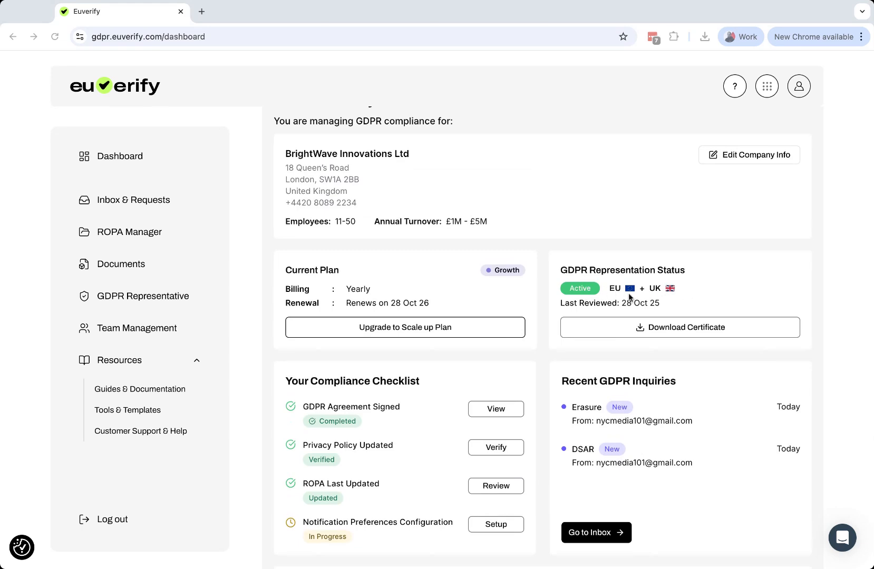
scroll(603, 279, down, 1)
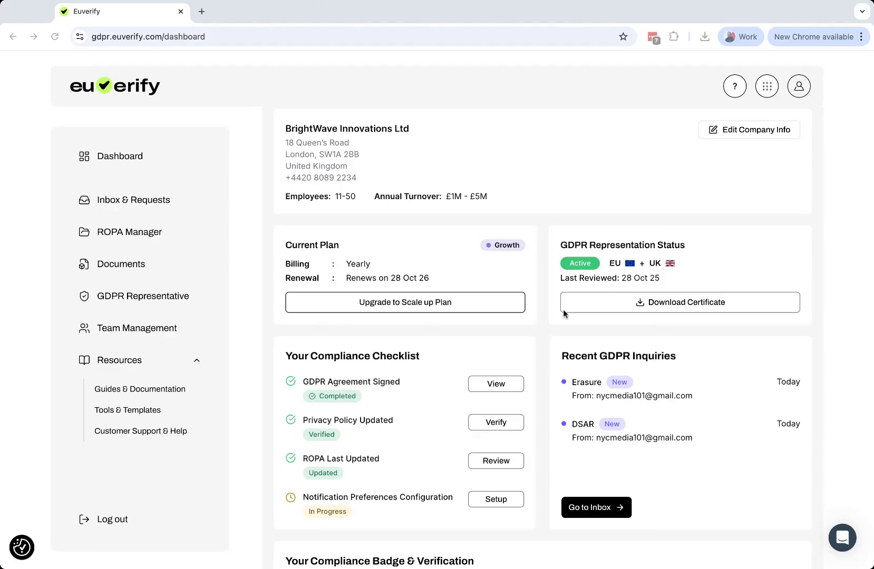
scroll(623, 364, down, 2)
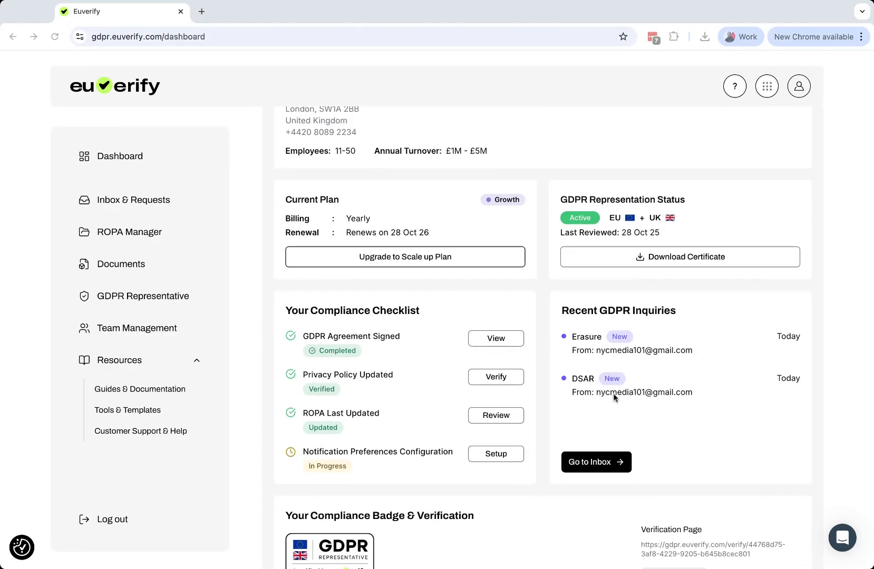
scroll(613, 395, up, 2)
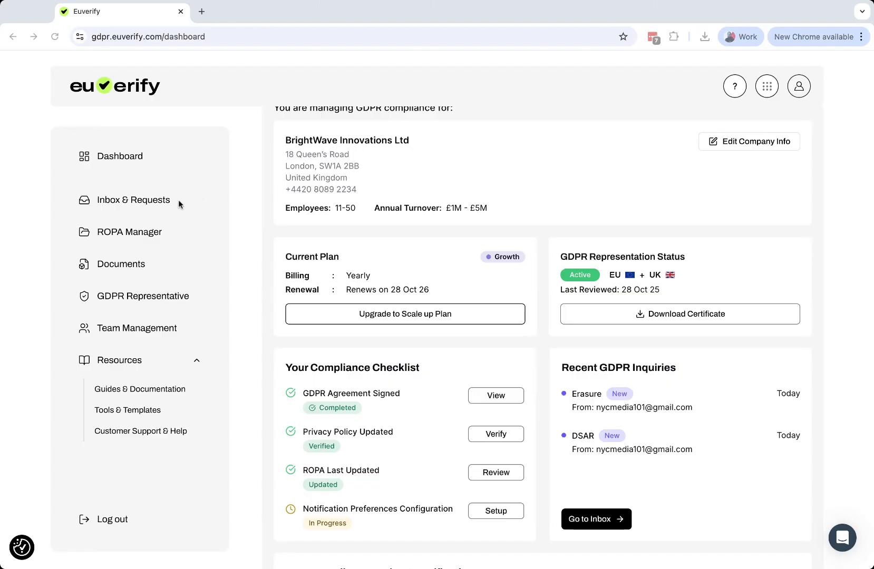
Open the DSAR - Access request in the inbox and review its sender verification and case record.
click(146, 203)
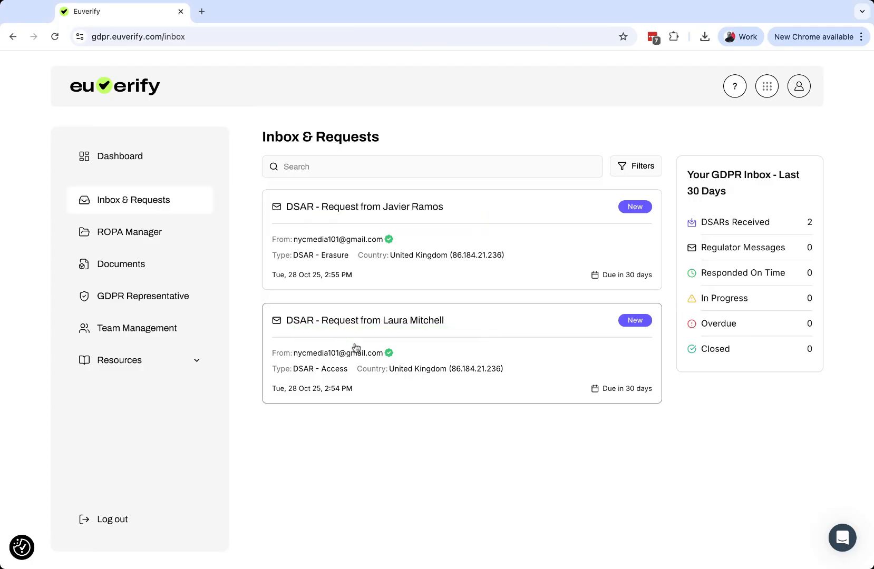
click(439, 364)
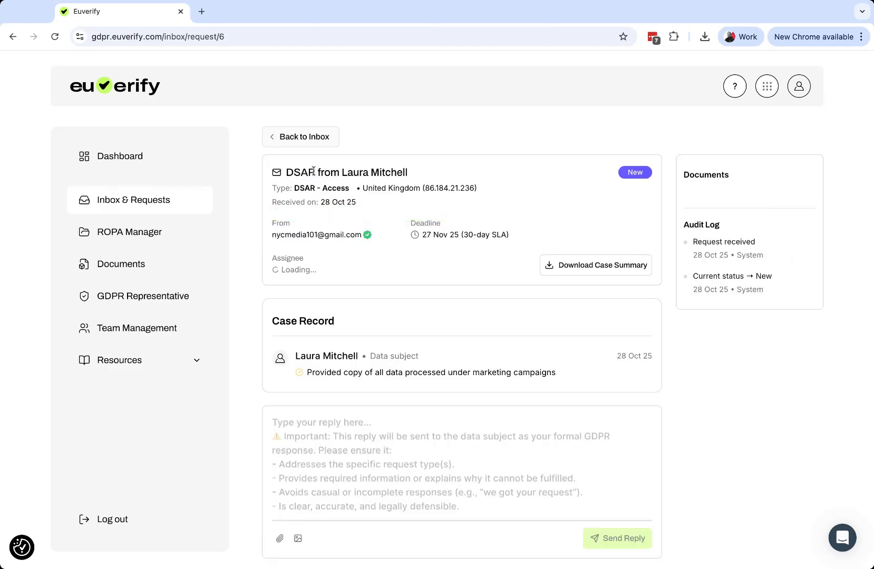
mouse_move(366, 239)
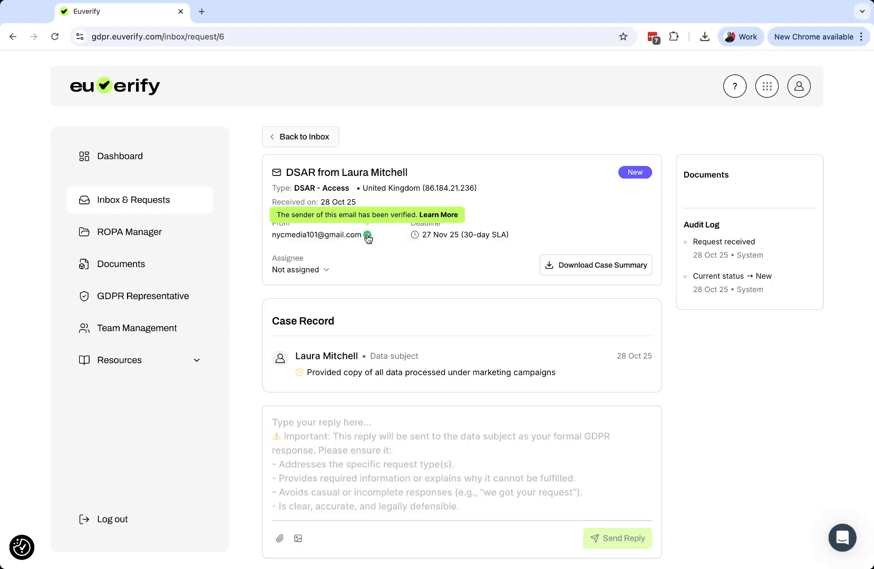
scroll(375, 252, down, 1)
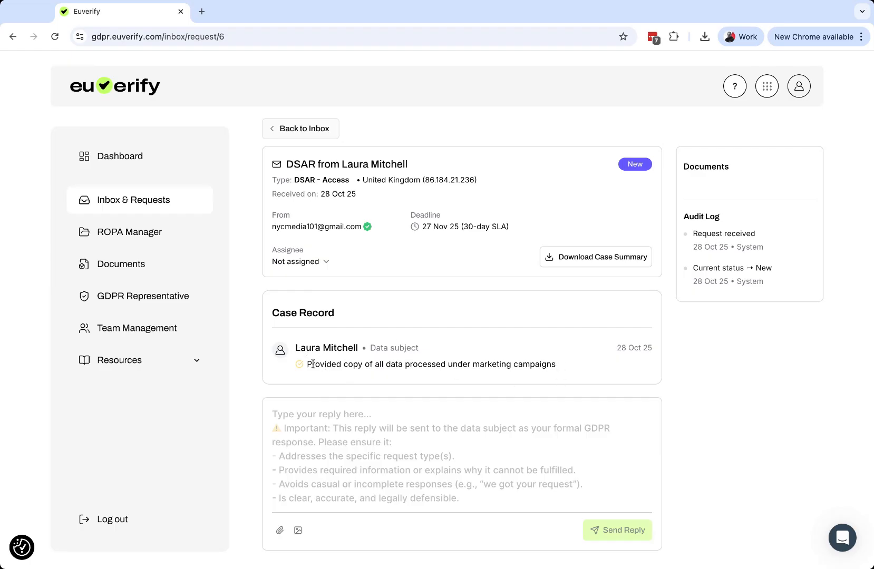
drag(308, 365, 535, 365)
Draft the reply text "Type here" for the access request without sending it.
click(398, 435)
text(tupe here)
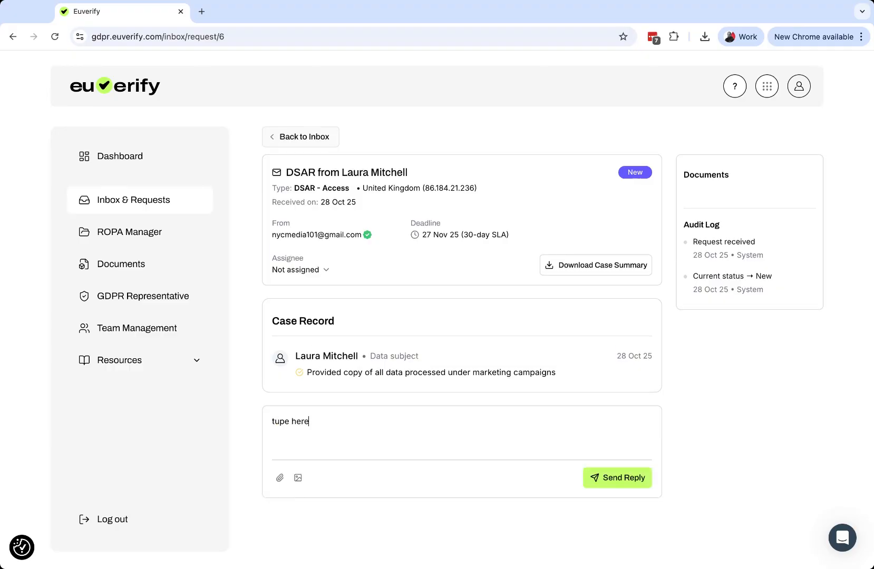
double_click(277, 421)
text(Type)
Check the access request's deadline and its audit log entries.
triple_click(513, 236)
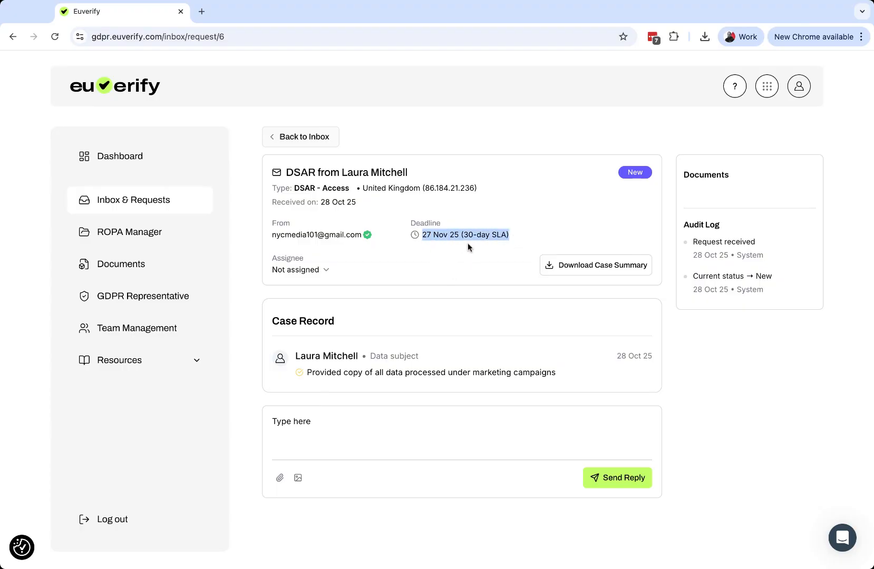
click(493, 243)
drag(510, 235, 421, 236)
click(435, 262)
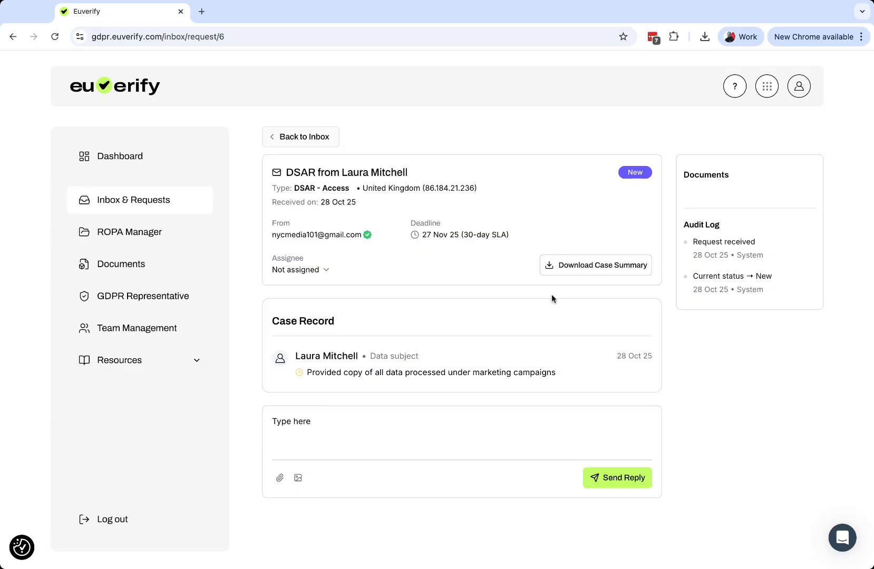
drag(683, 225, 751, 291)
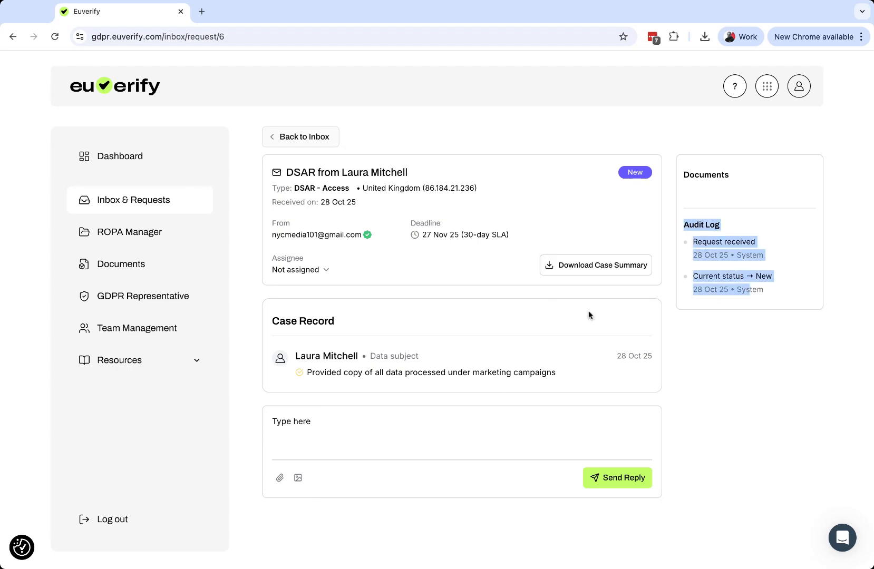
click(477, 275)
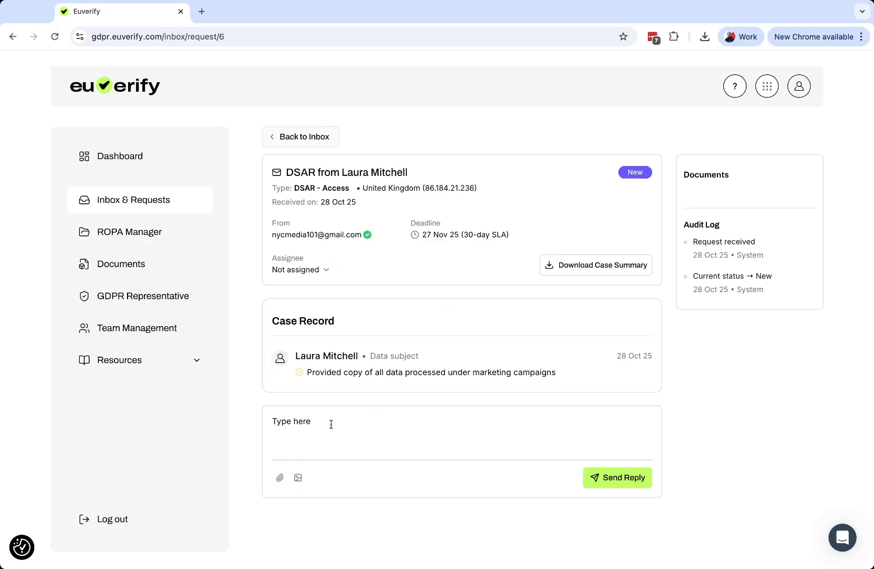
Clear the draft reply and recheck the access request's response deadline.
drag(331, 425, 232, 415)
key(BackSpace)
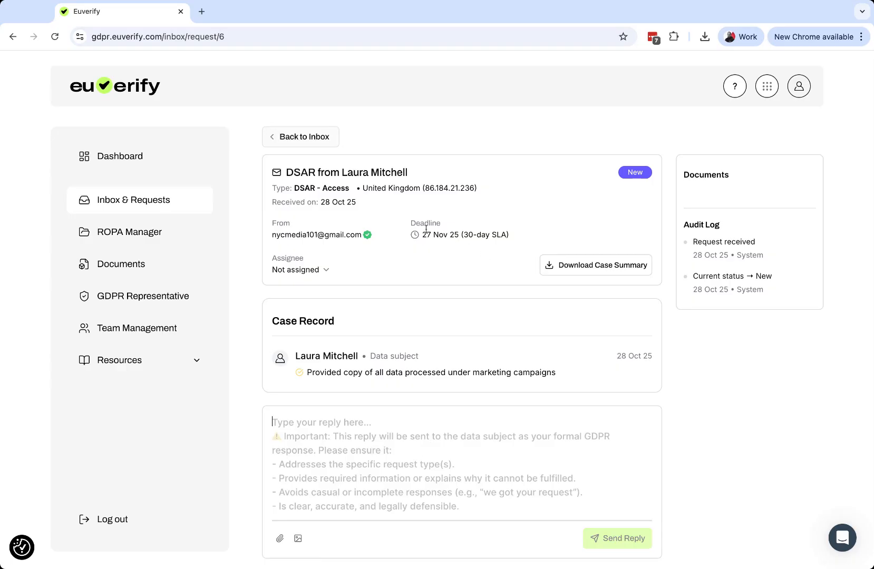
drag(464, 235, 501, 235)
click(449, 276)
scroll(387, 448, down, 1)
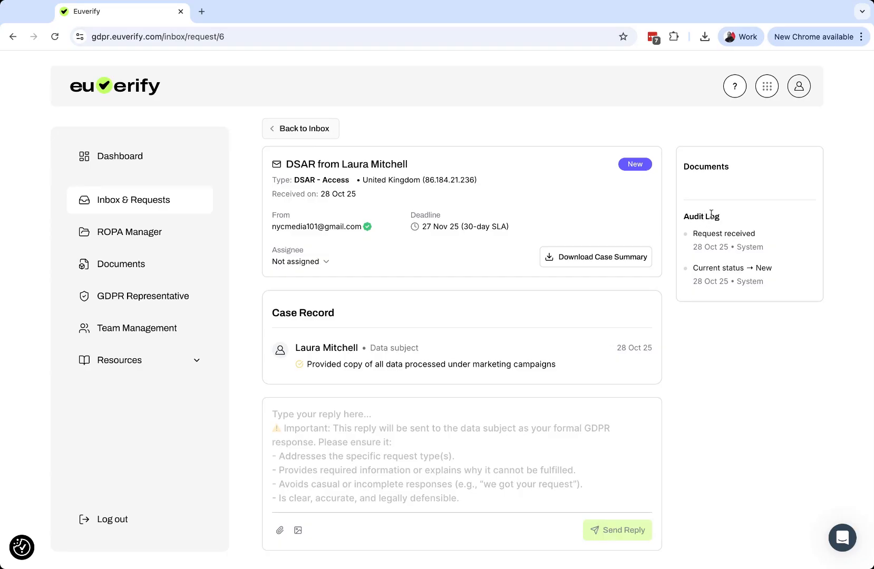
Start a new ROPA version with the builder, adding Partners / Vendors to the data subject categories.
click(148, 236)
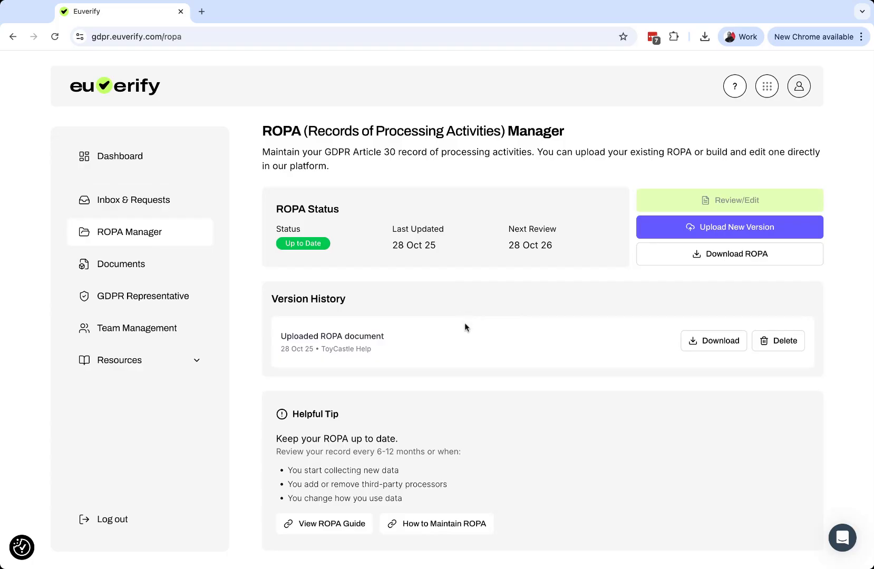
click(729, 228)
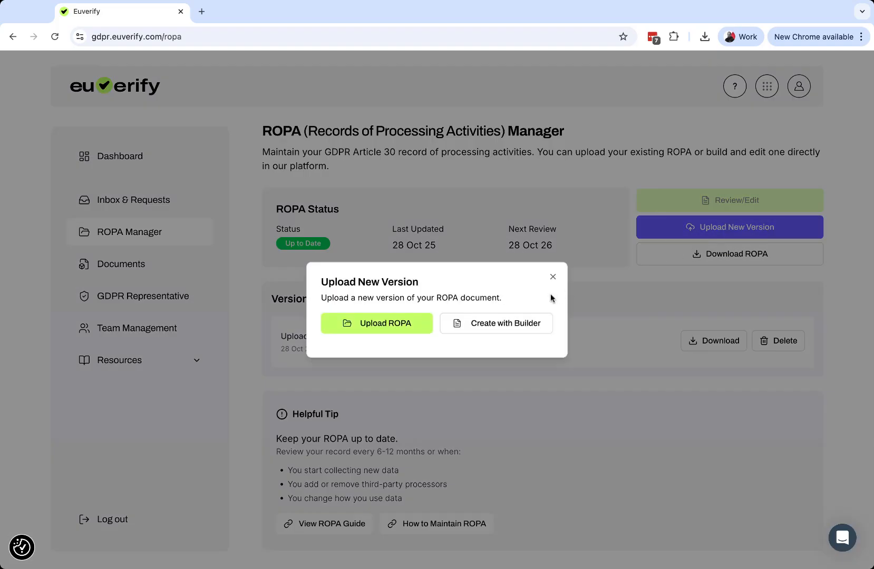
click(509, 323)
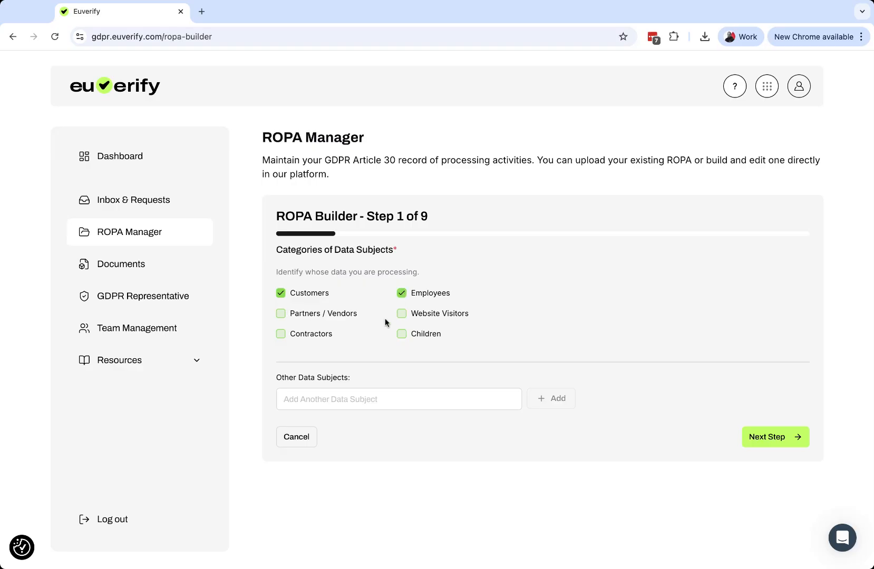
click(293, 318)
click(765, 437)
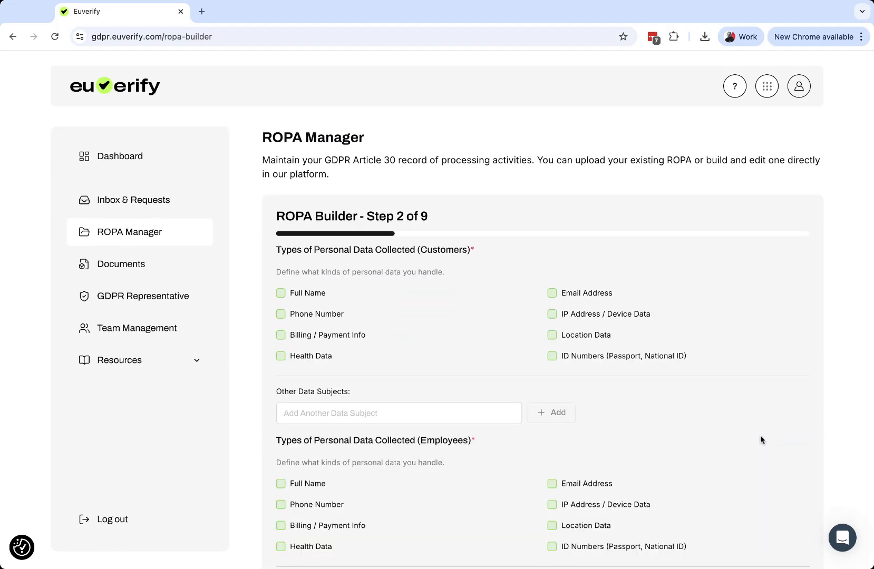
Mark full name, phone number, billing/payment info, email address, IP/device data and location data as collected from customers.
click(285, 223)
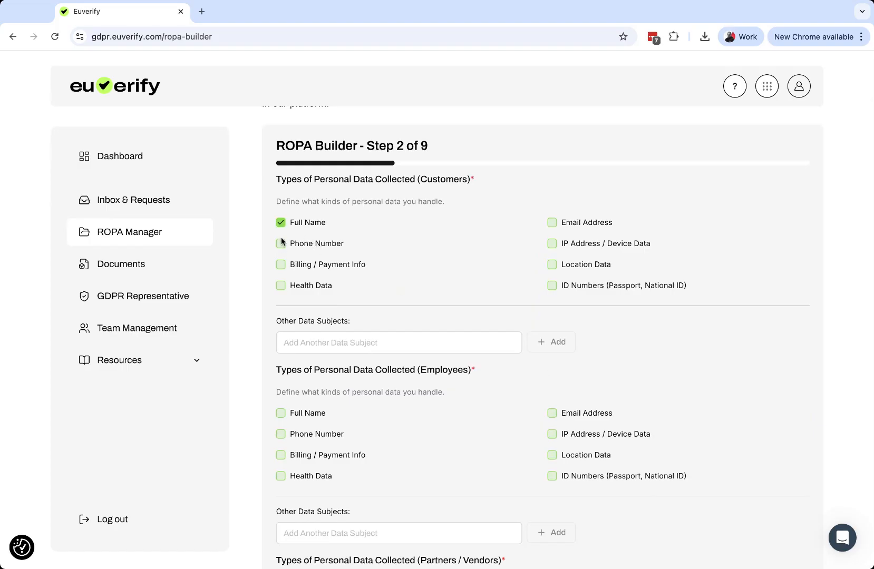
click(281, 243)
click(281, 264)
click(552, 223)
click(552, 243)
click(557, 266)
click(281, 285)
Mark all eight listed personal data types, including health data and ID numbers, as collected from employees.
scroll(336, 410, down, 1)
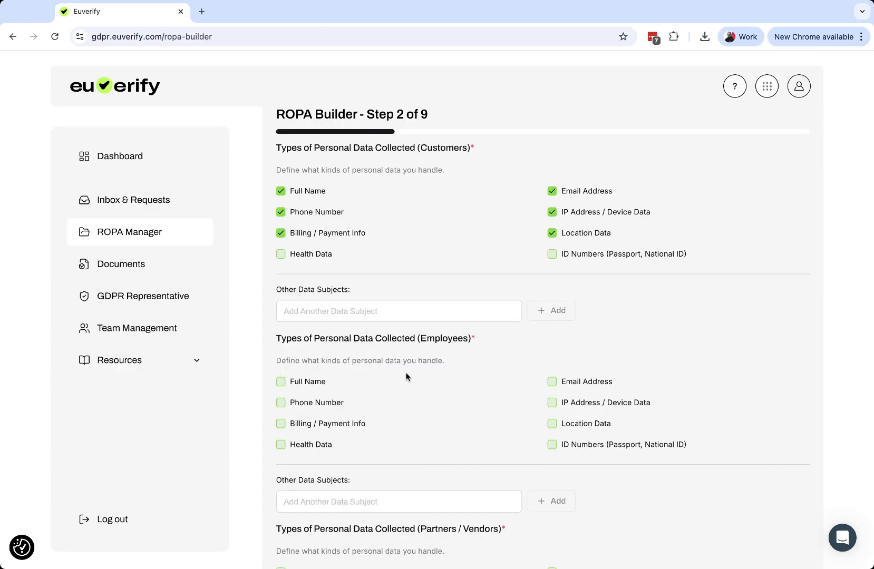
click(281, 383)
click(281, 402)
click(281, 424)
click(281, 445)
click(552, 382)
click(551, 404)
click(552, 424)
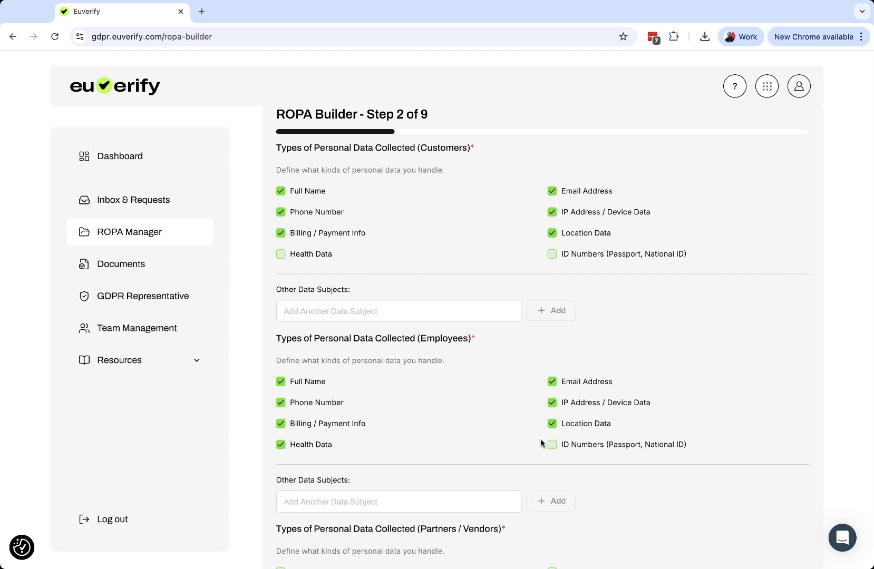
scroll(544, 441, down, 3)
click(552, 281)
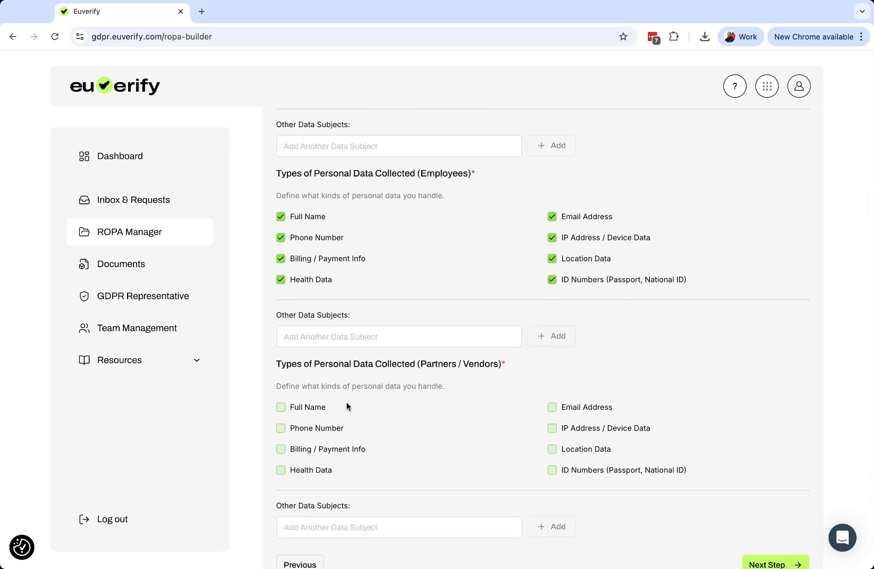
Mark all eight listed personal data types as collected from partners / vendors and proceed to the processing purposes.
click(281, 408)
click(281, 429)
click(280, 450)
click(280, 471)
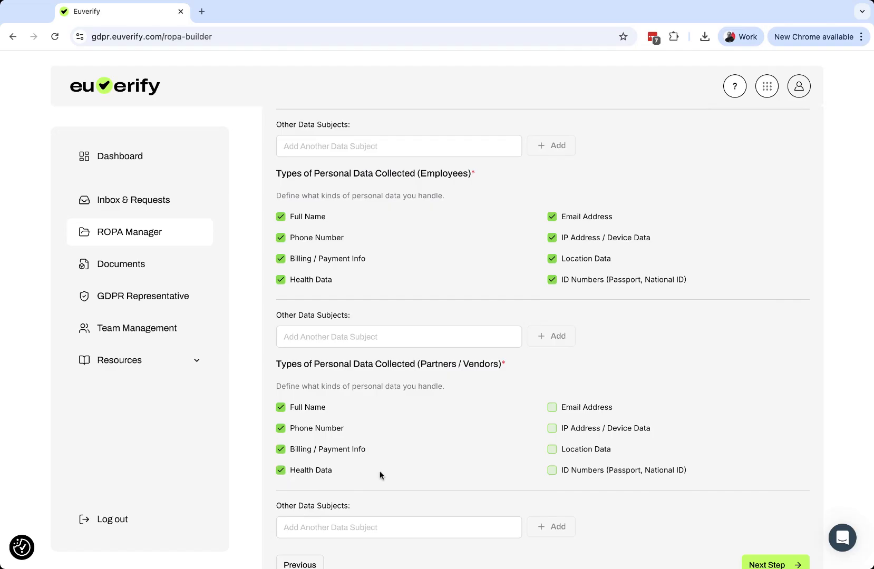
click(552, 470)
click(552, 449)
click(552, 428)
click(552, 408)
scroll(556, 416, down, 1)
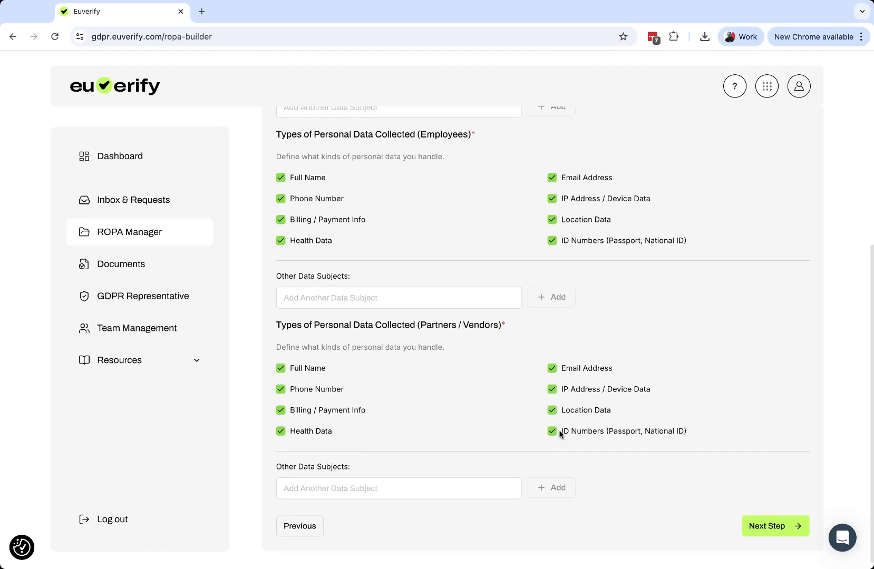
click(775, 526)
Set the customer processing purposes to Order Processing, Customer Support, Marketing & Email Communication, and Analytics & Tracking.
scroll(545, 374, down, 3)
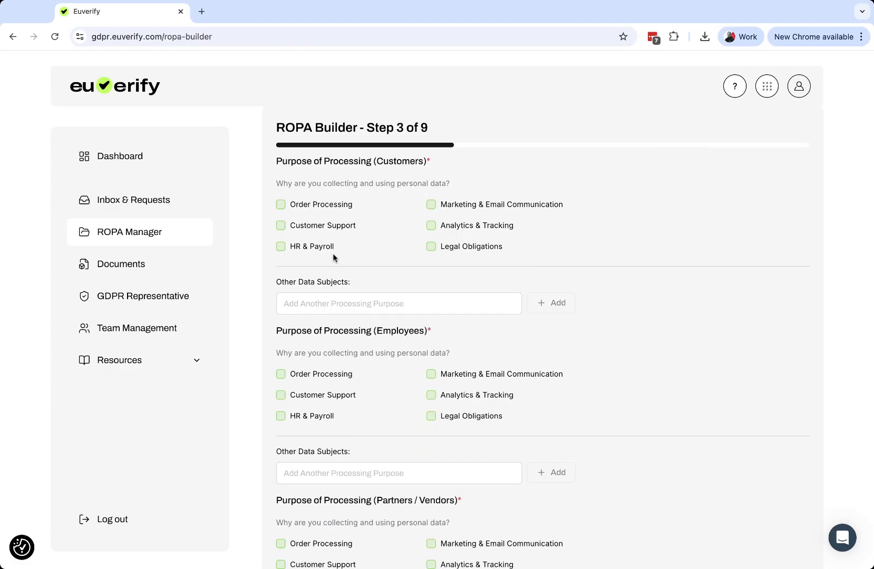
scroll(339, 261, up, 1)
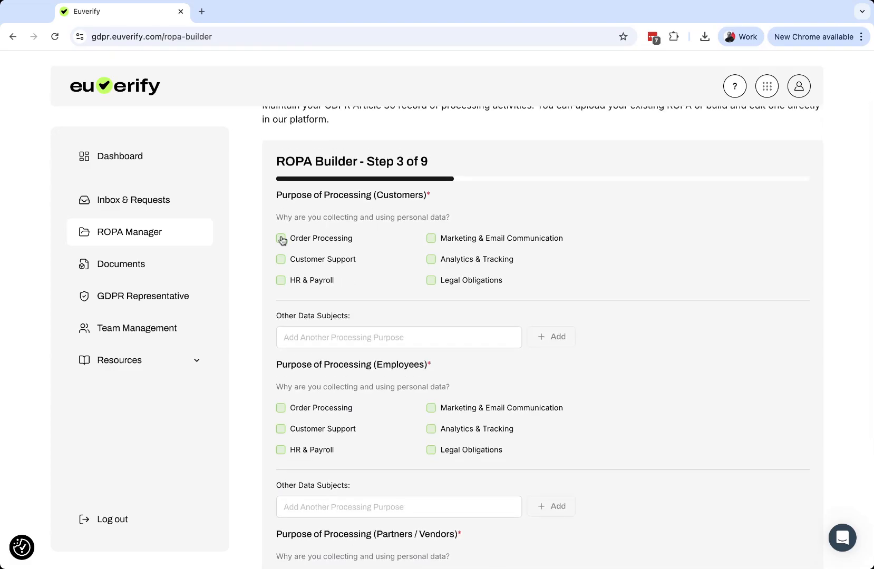
click(281, 238)
click(281, 259)
click(429, 260)
scroll(555, 412, down, 4)
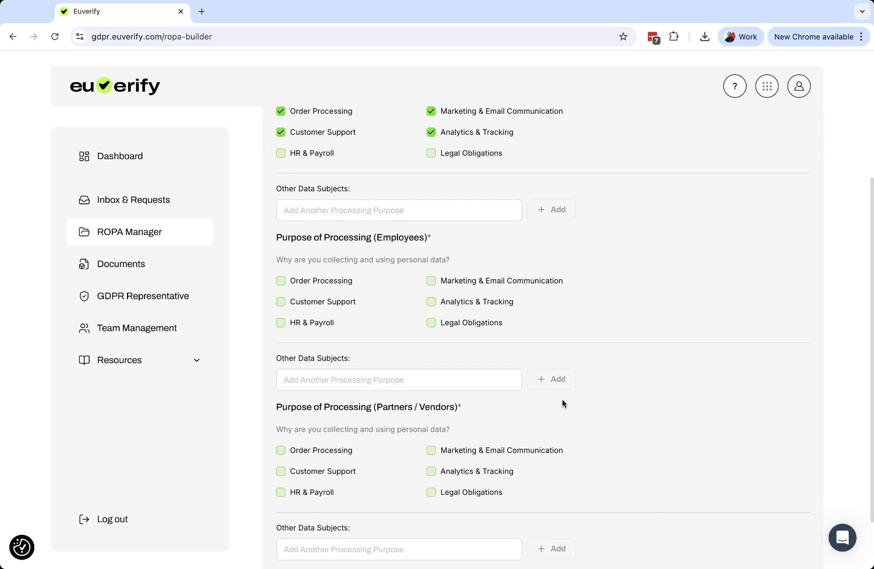
scroll(409, 383, up, 4)
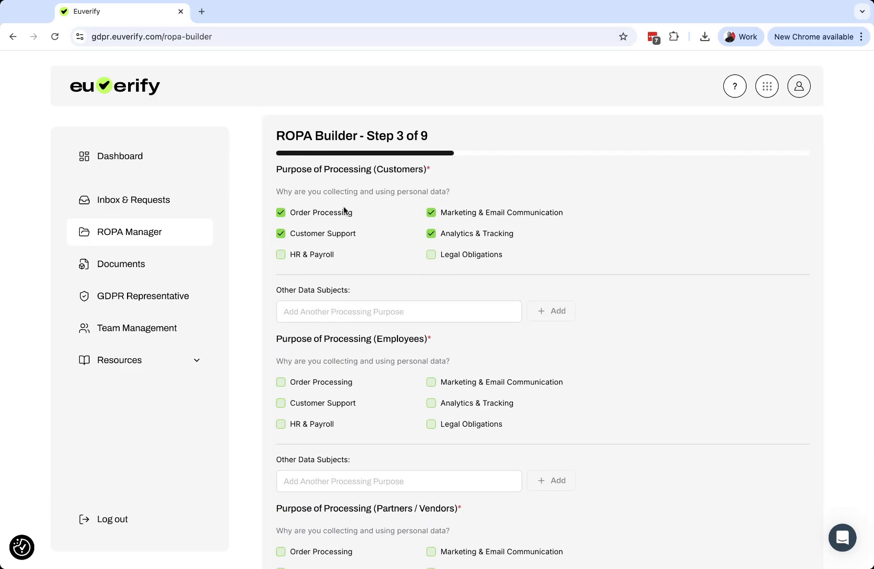
scroll(522, 228, up, 3)
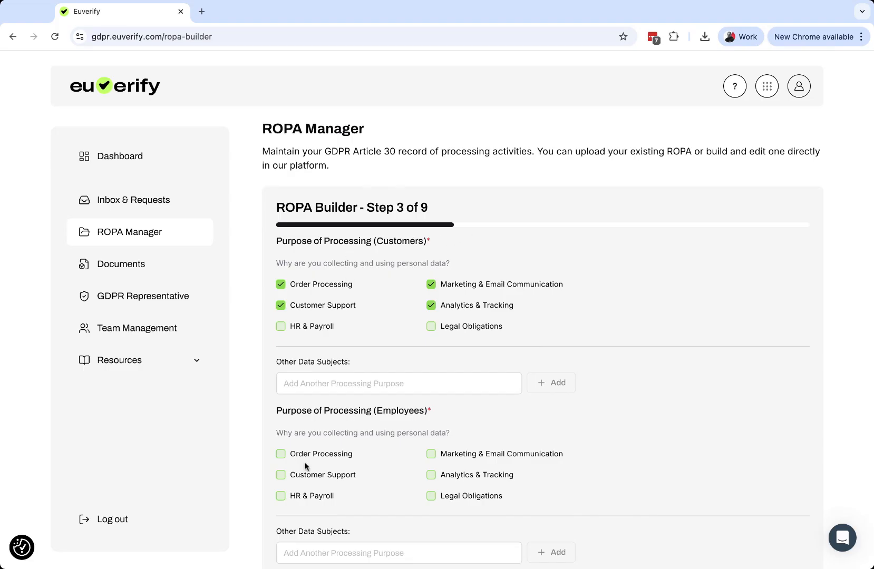
View the available legal documents and open the Trust Badge details with its code snippet.
click(122, 266)
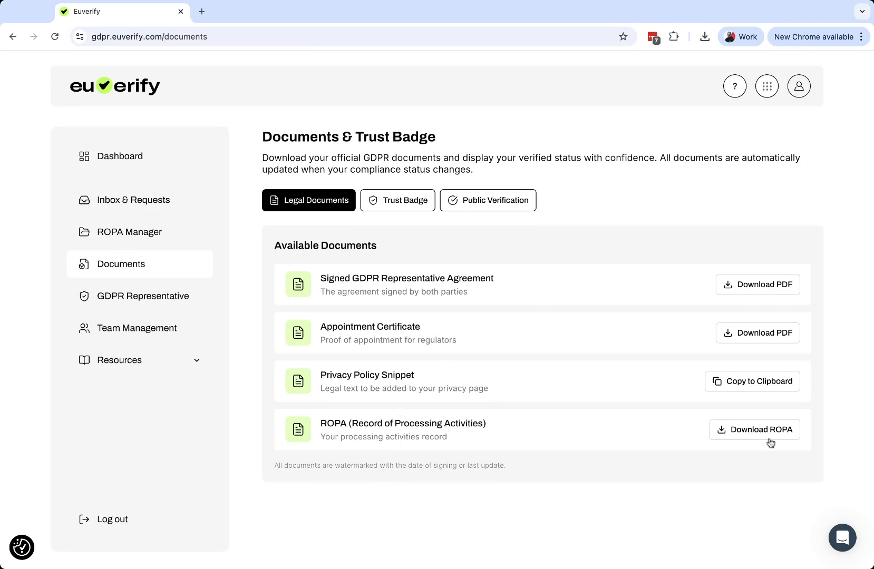
click(404, 210)
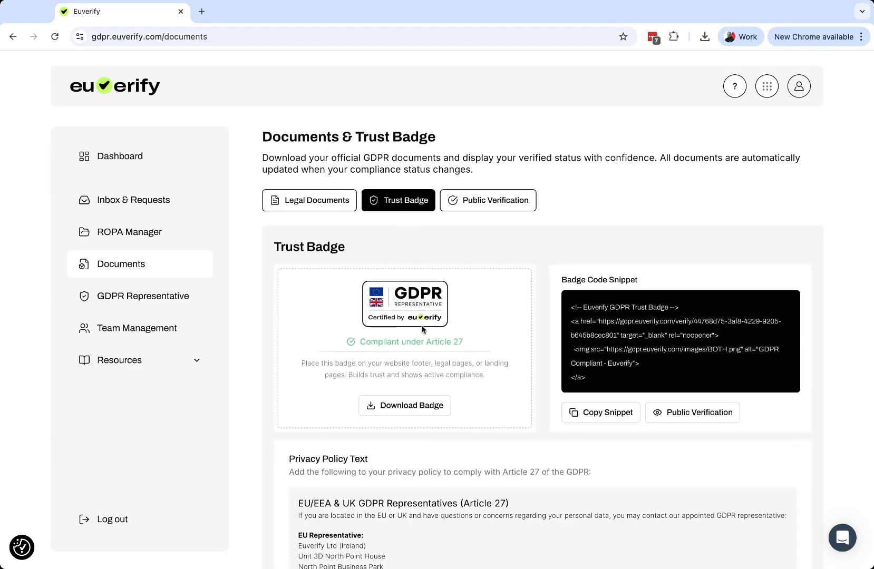
Examine the Trust Badge page, including the badge code snippet and the Article 27 privacy policy text.
scroll(417, 332, down, 2)
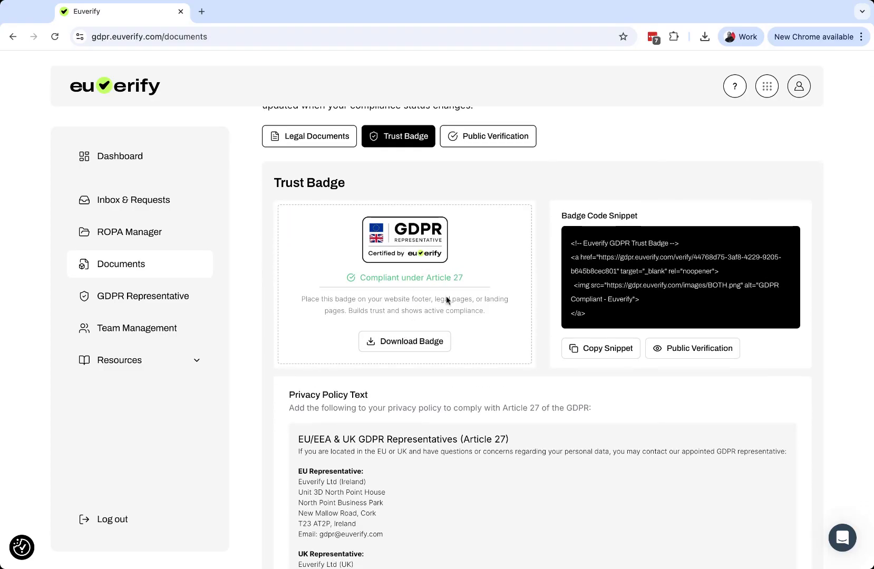
scroll(444, 306, down, 1)
drag(571, 221, 615, 301)
click(502, 236)
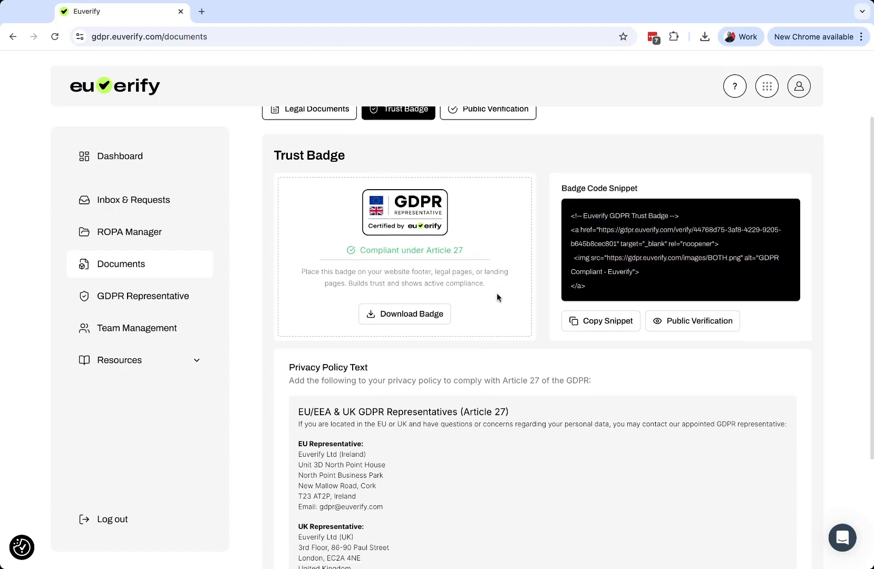
scroll(497, 296, down, 2)
scroll(499, 297, down, 1)
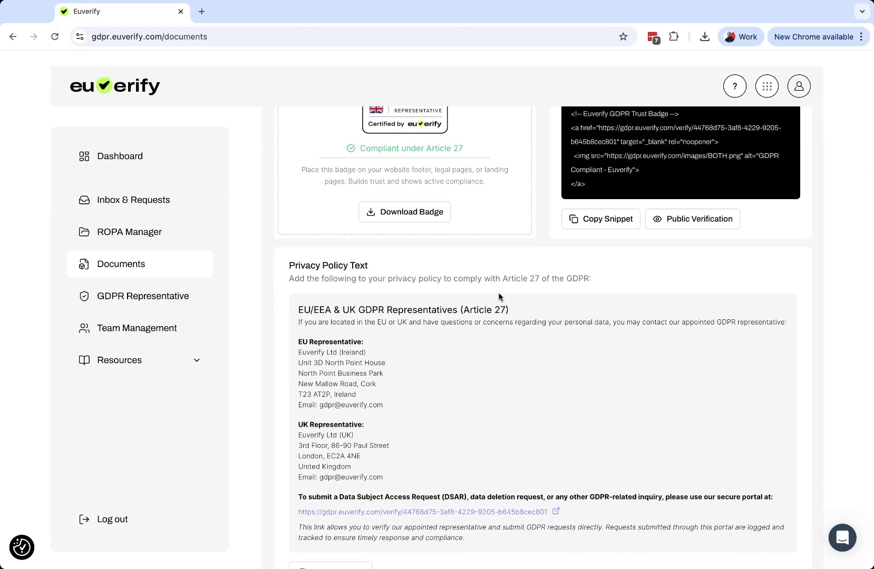
scroll(498, 297, up, 4)
Open the public verification link, review the Article 27 representative certificate, and open its data subject request submission form.
click(500, 207)
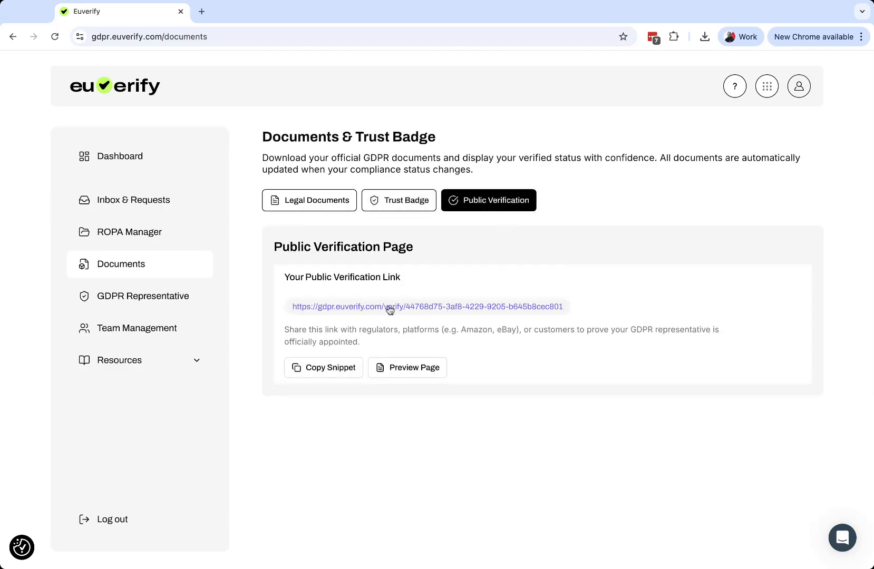
click(519, 310)
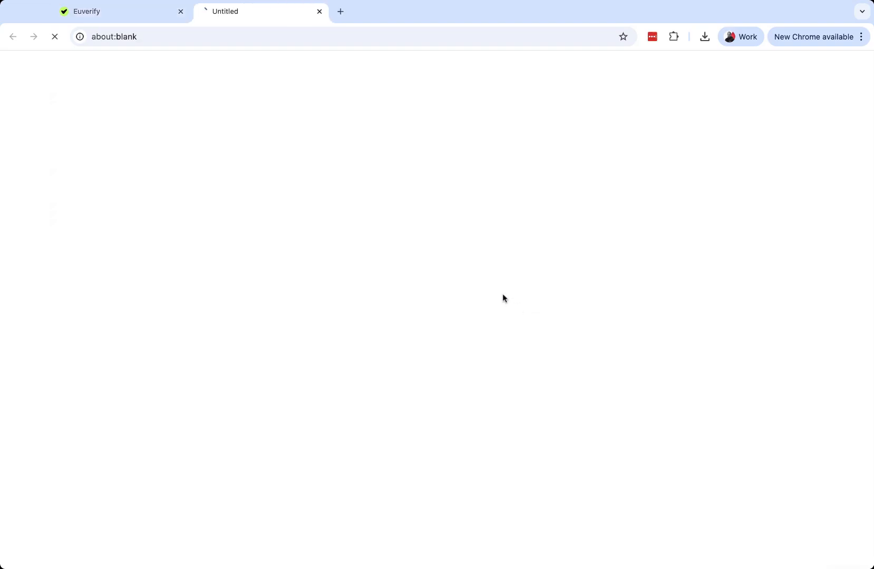
scroll(430, 257, down, 2)
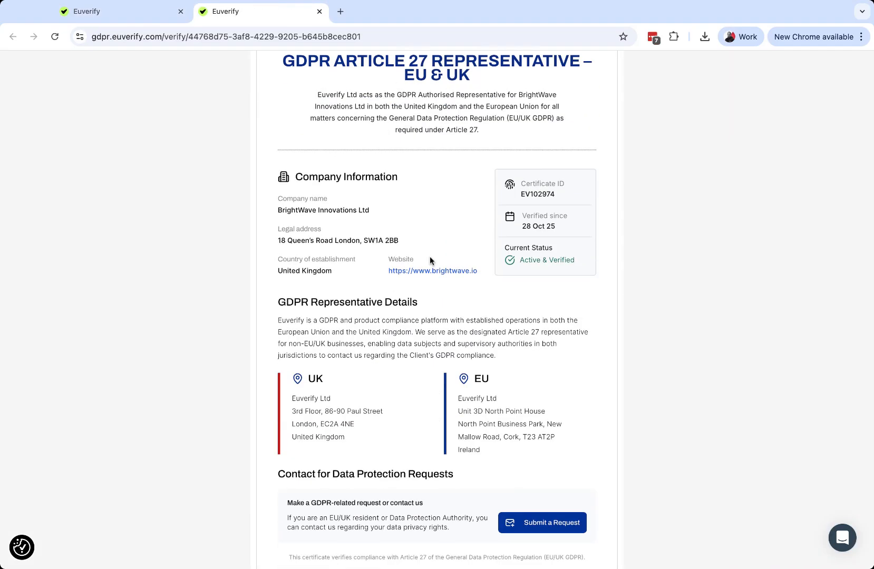
scroll(430, 259, up, 2)
scroll(442, 202, down, 3)
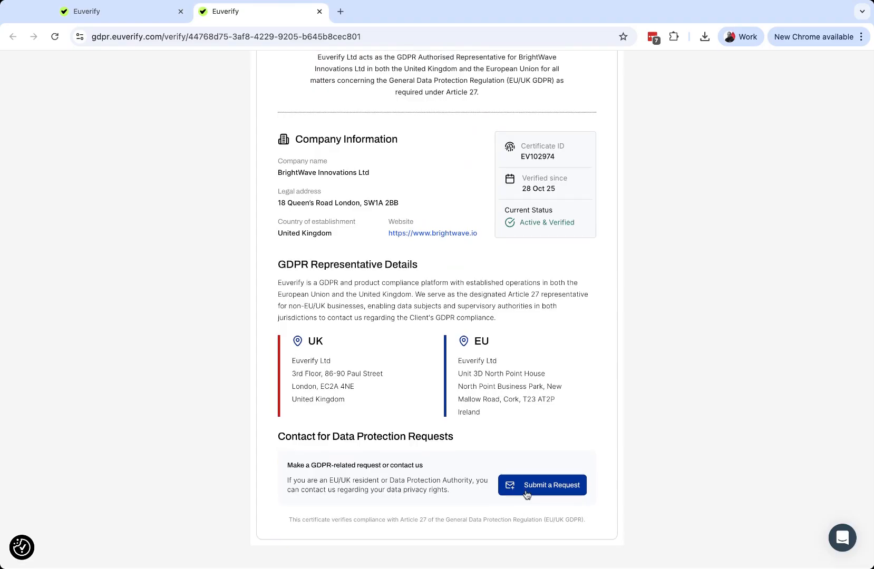
click(540, 484)
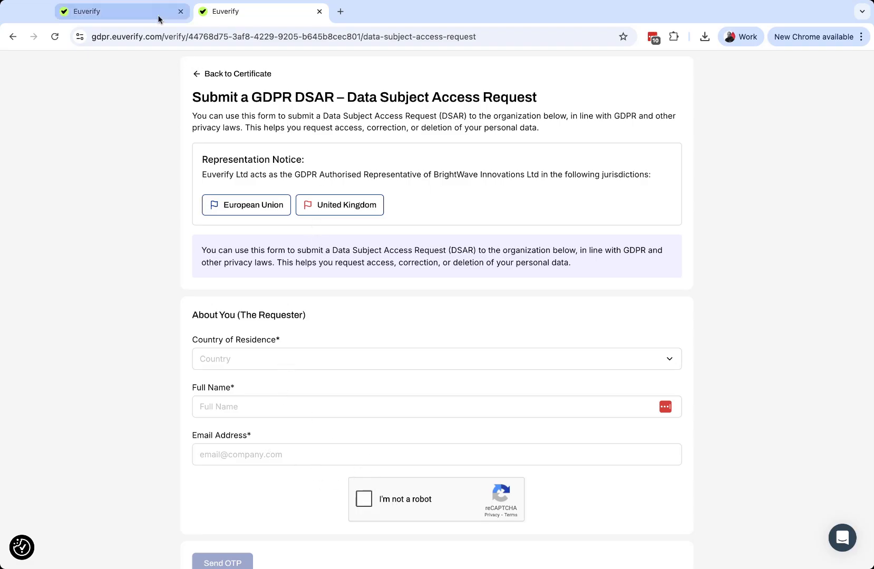
Return to the compliance portal and copy the EU/EEA & UK privacy policy text from the GDPR Representative page.
click(131, 21)
click(136, 301)
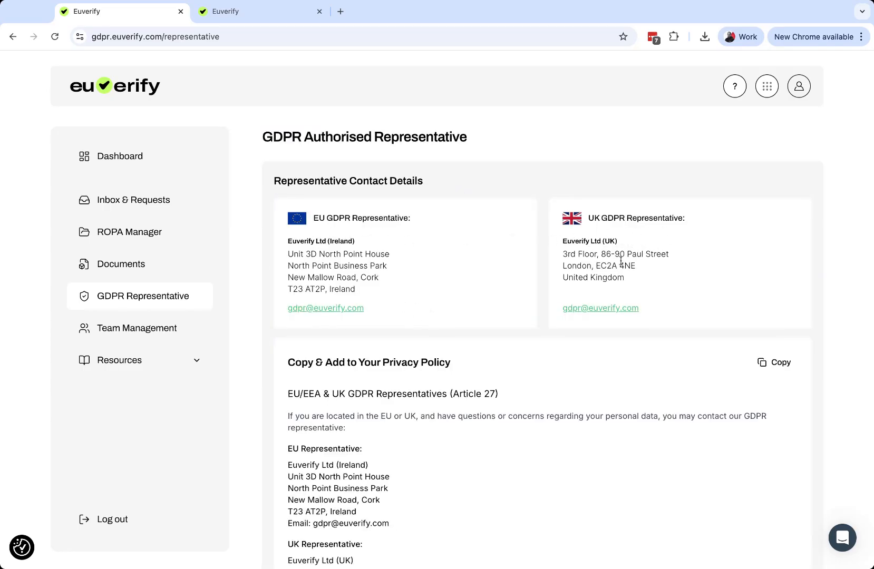
scroll(621, 260, down, 5)
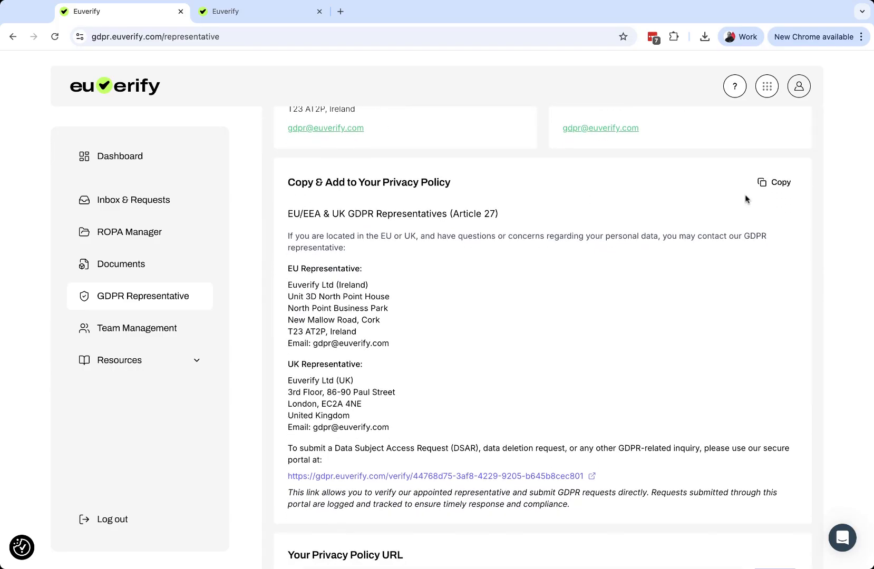
click(774, 182)
scroll(576, 286, down, 2)
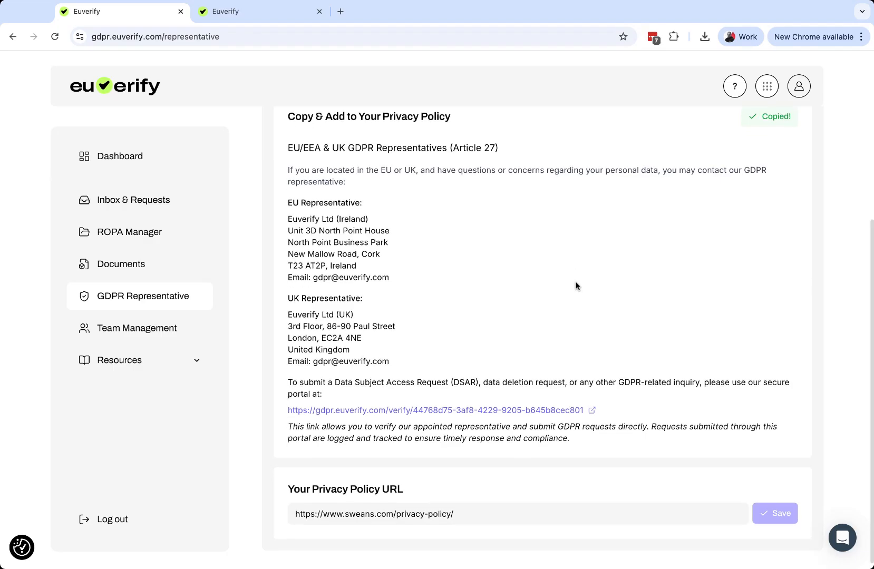
View the Team Management page and open the form for inviting a new team member.
click(139, 330)
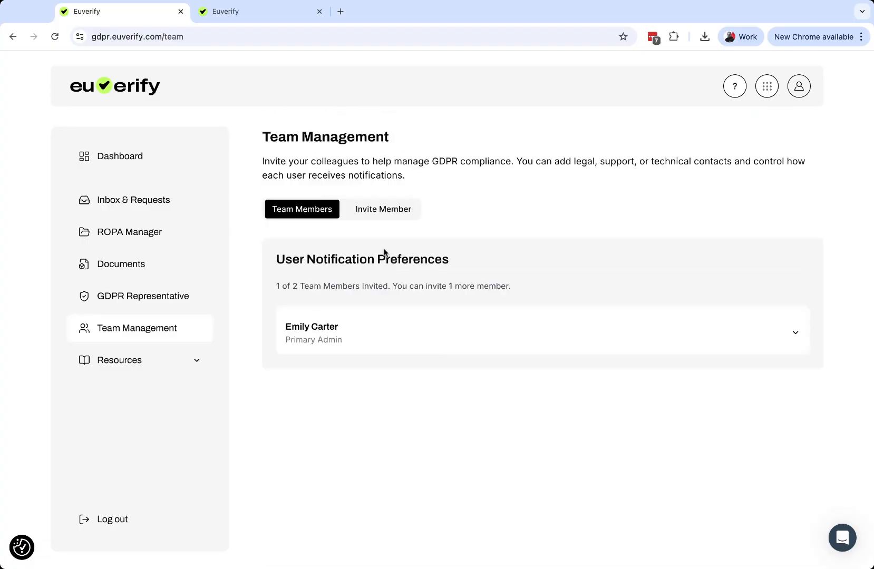
click(388, 215)
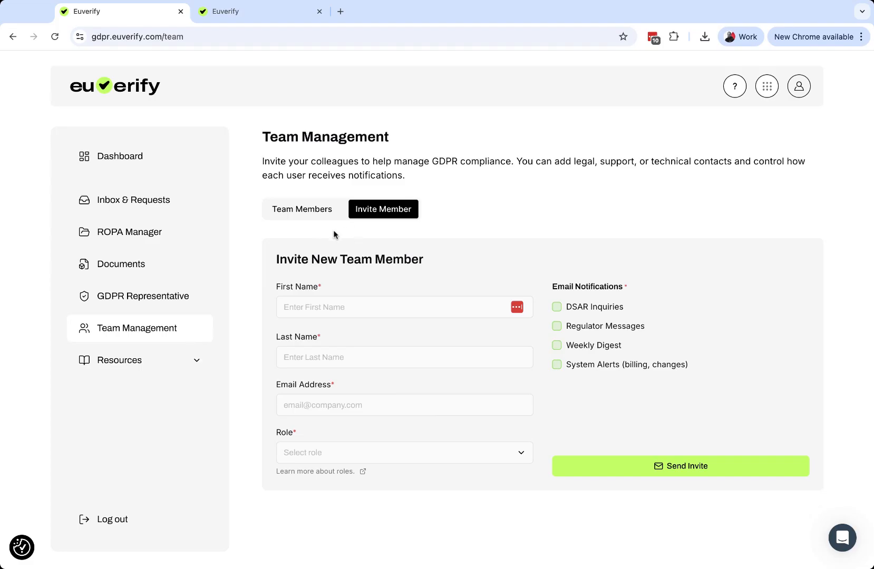
Browse the portal's resources: Customer Support & Help, Tools & Templates, and Guides & Documentation.
click(143, 363)
click(158, 432)
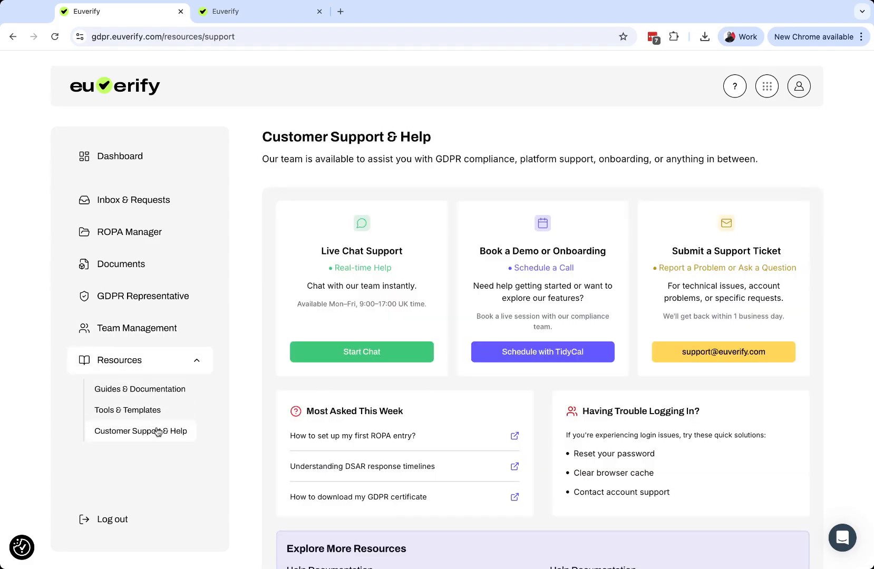
click(149, 411)
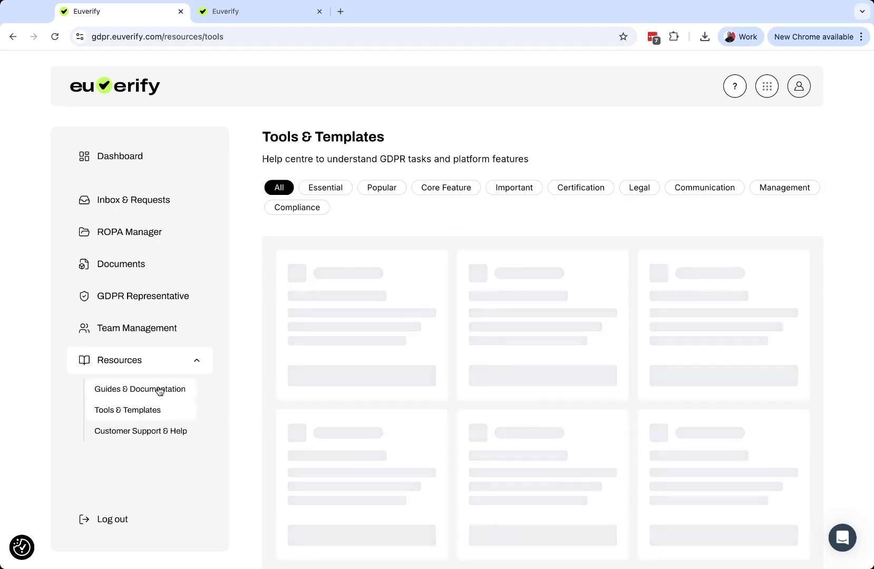
click(160, 391)
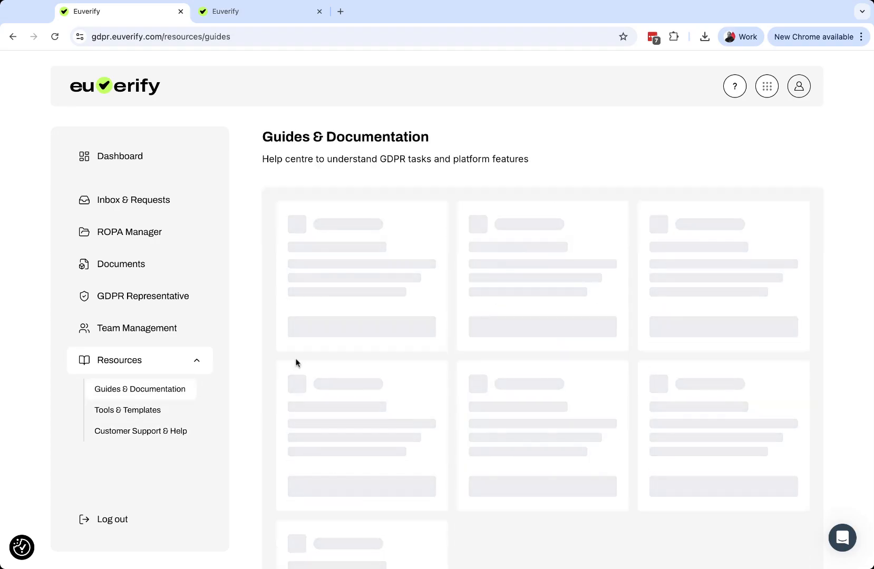
Return to Customer Support & Help and examine its chat, demo booking and ticket options, common questions, and further resources.
click(147, 431)
scroll(374, 337, down, 3)
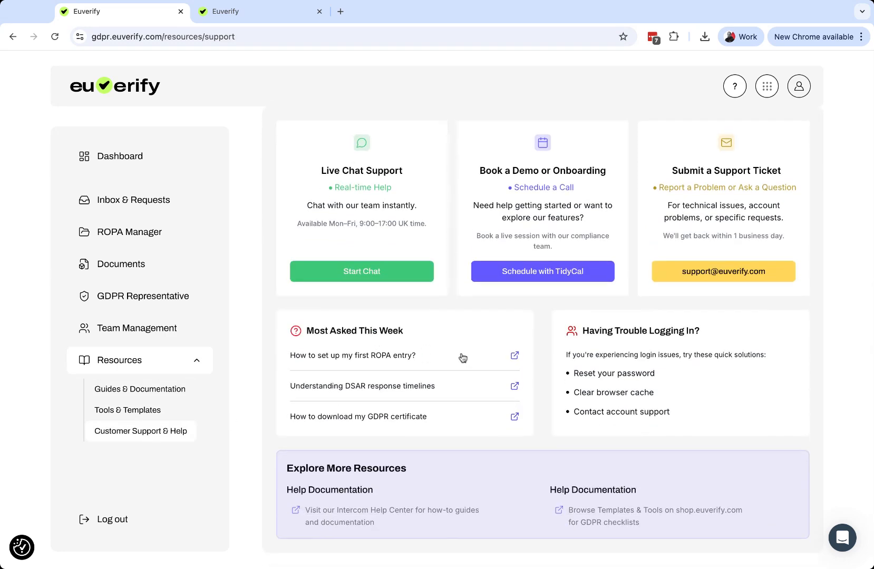
scroll(460, 356, up, 3)
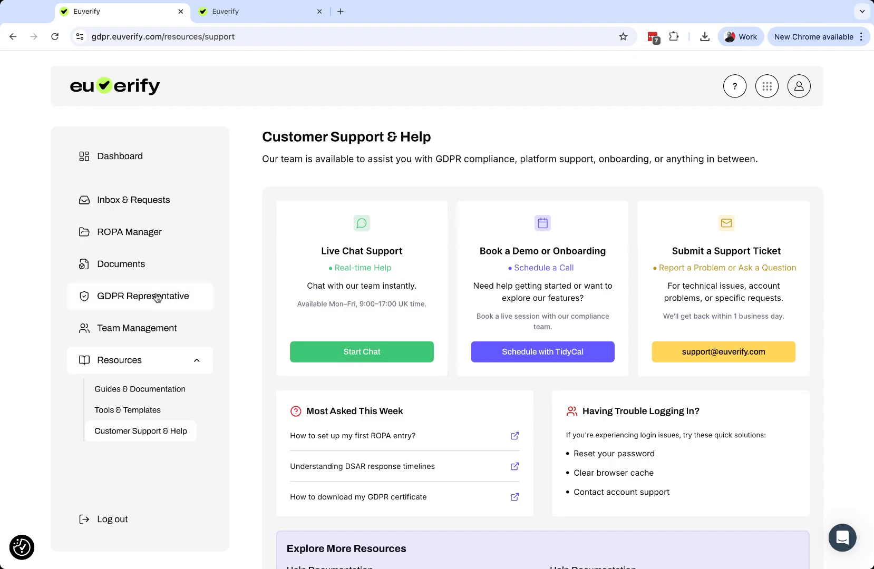
scroll(573, 393, down, 1)
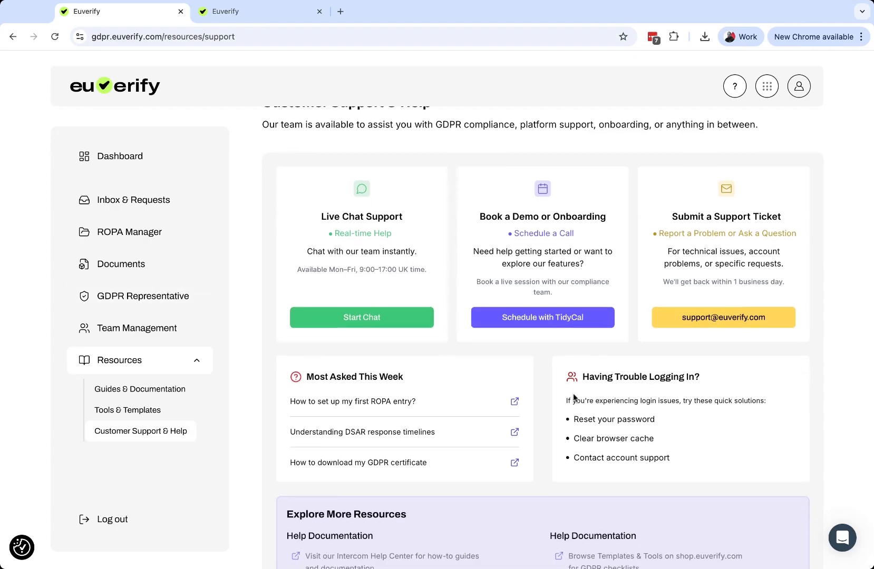
scroll(573, 393, up, 1)
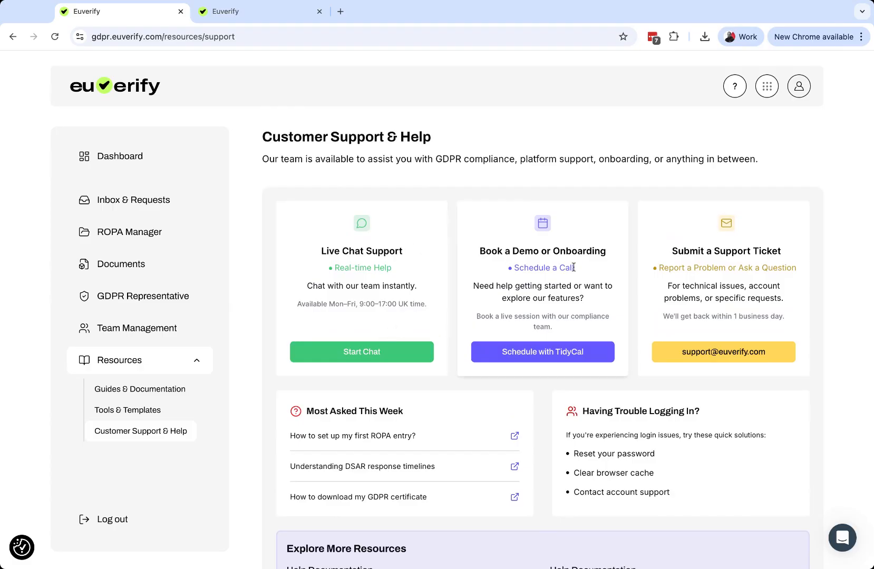
scroll(369, 348, down, 1)
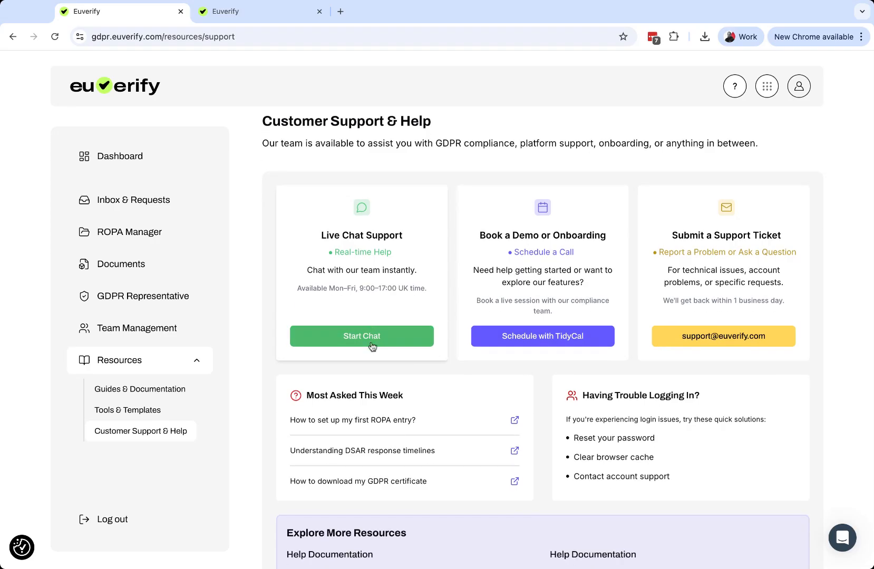
scroll(379, 346, down, 1)
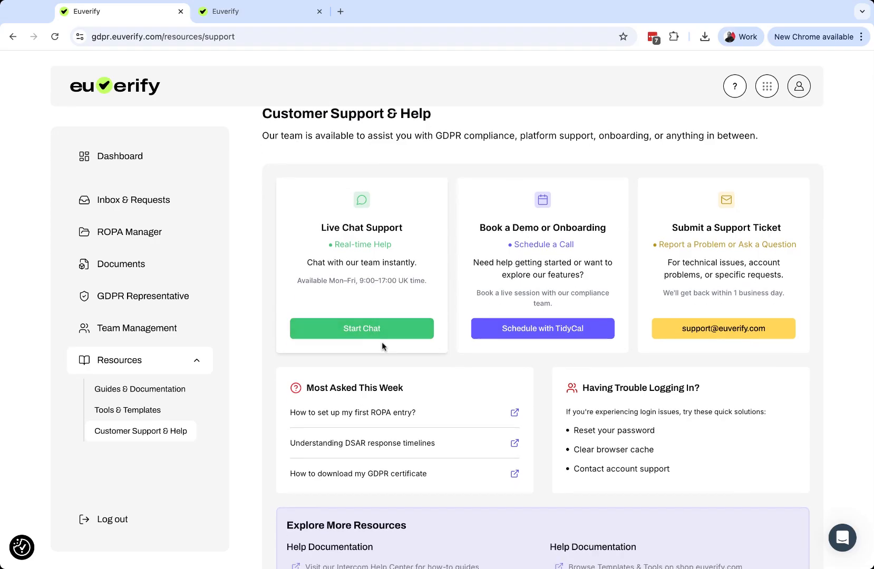
scroll(481, 340, up, 1)
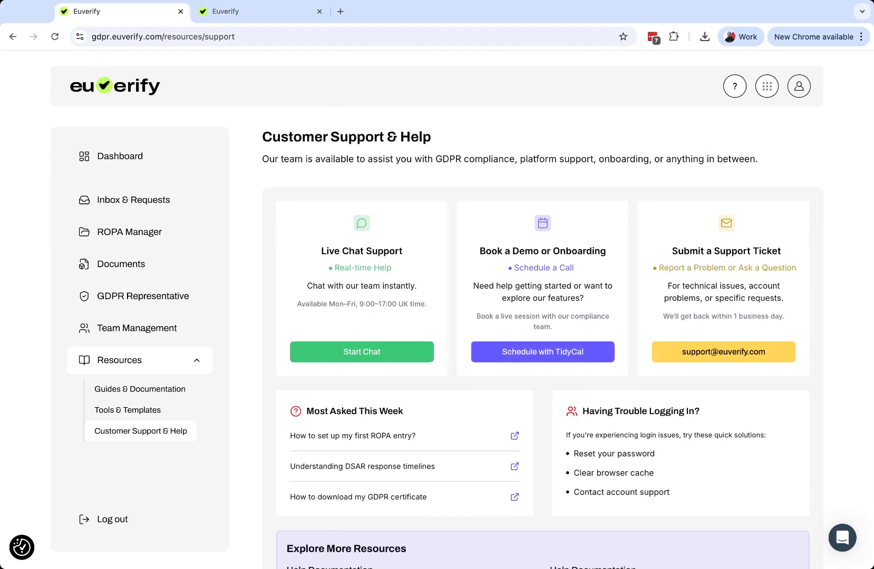